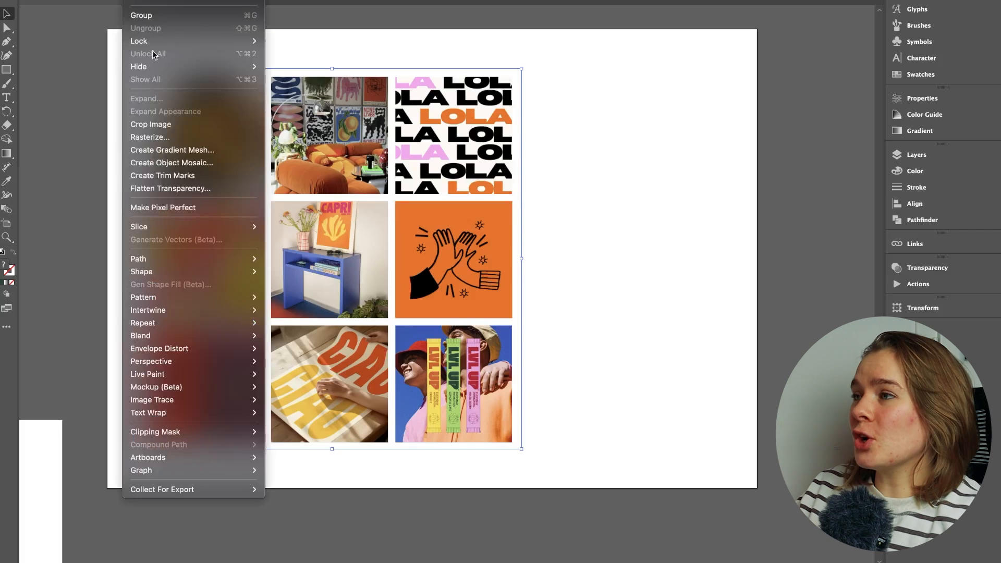
Step: Try a 10 by 10 tile object mosaic of the mood board image beside the original and delete it
left_click(162, 162)
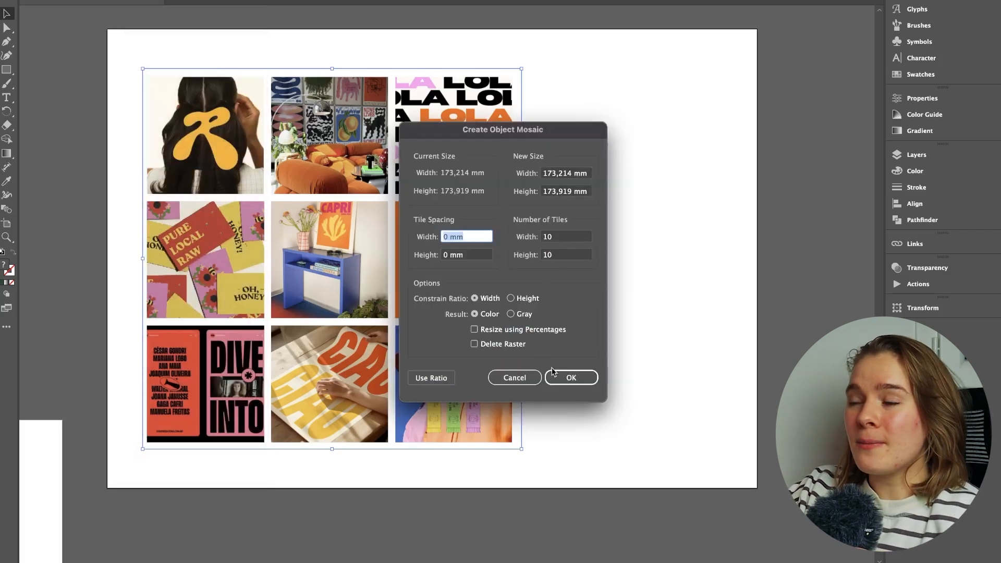
left_click(570, 378)
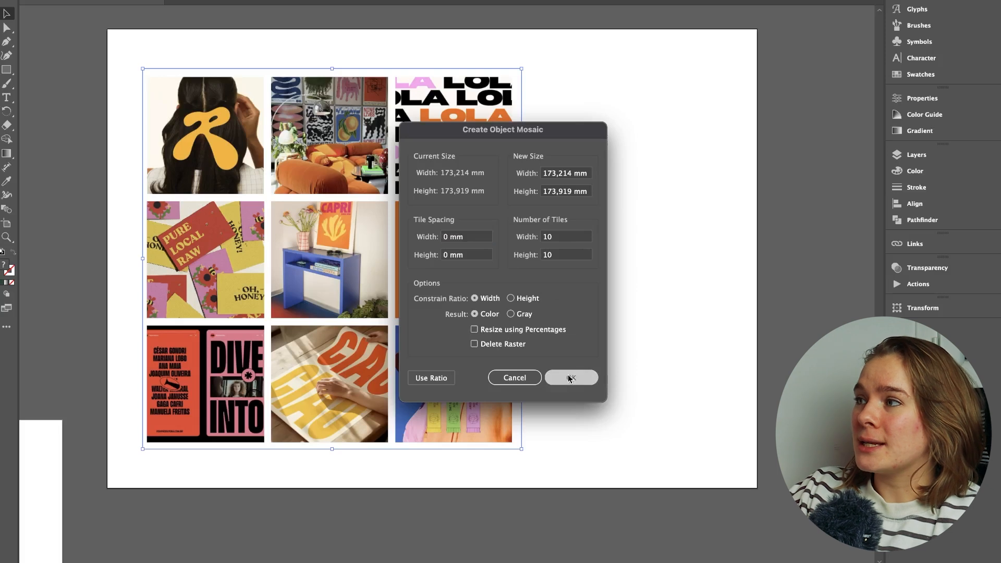
left_click_drag(373, 242, 751, 232)
scroll(751, 232, "right", 5)
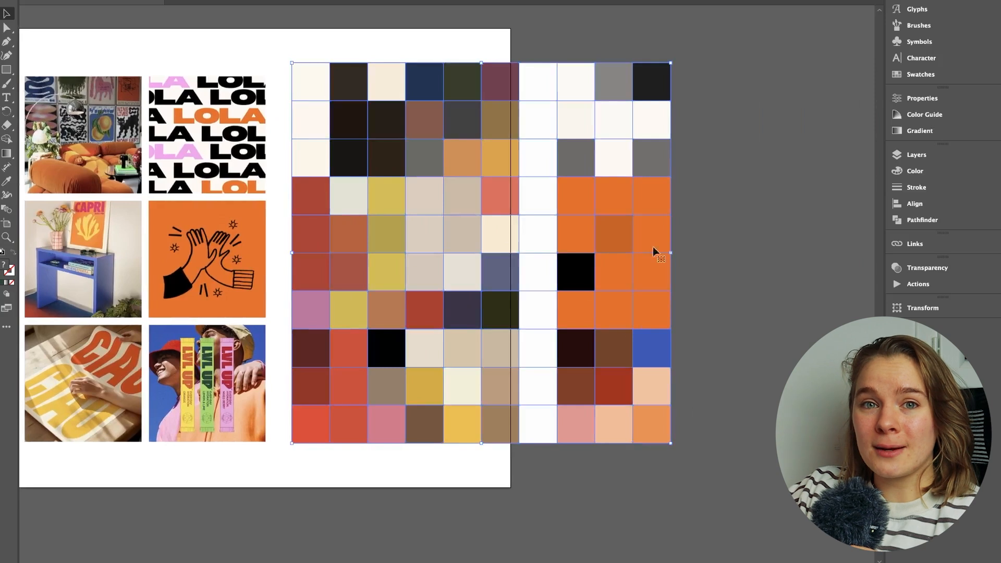
key("Delete")
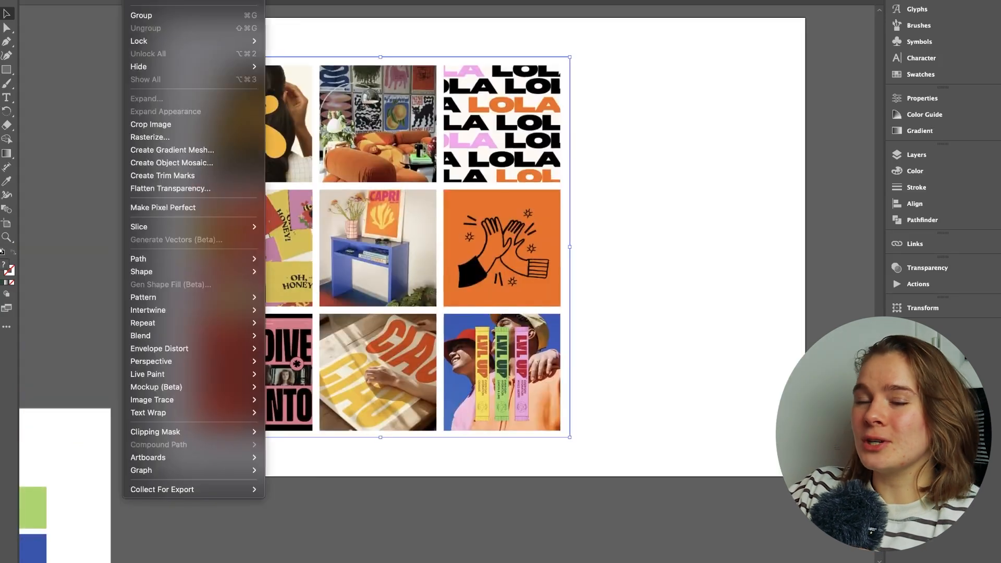
Step: Try a 4 by 4 tile object mosaic of the mood board image beside the original and delete it
left_click(193, 162)
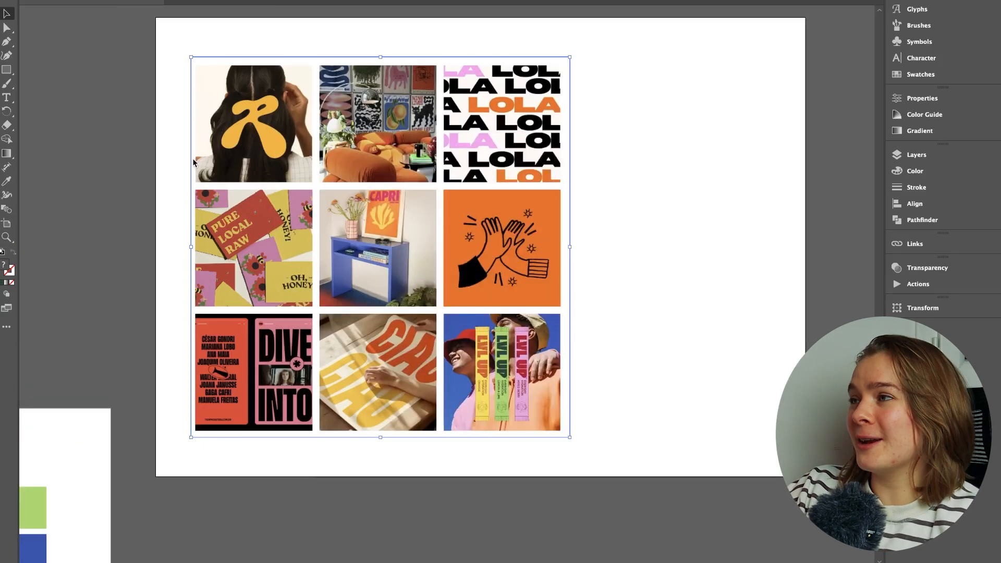
left_click(568, 238)
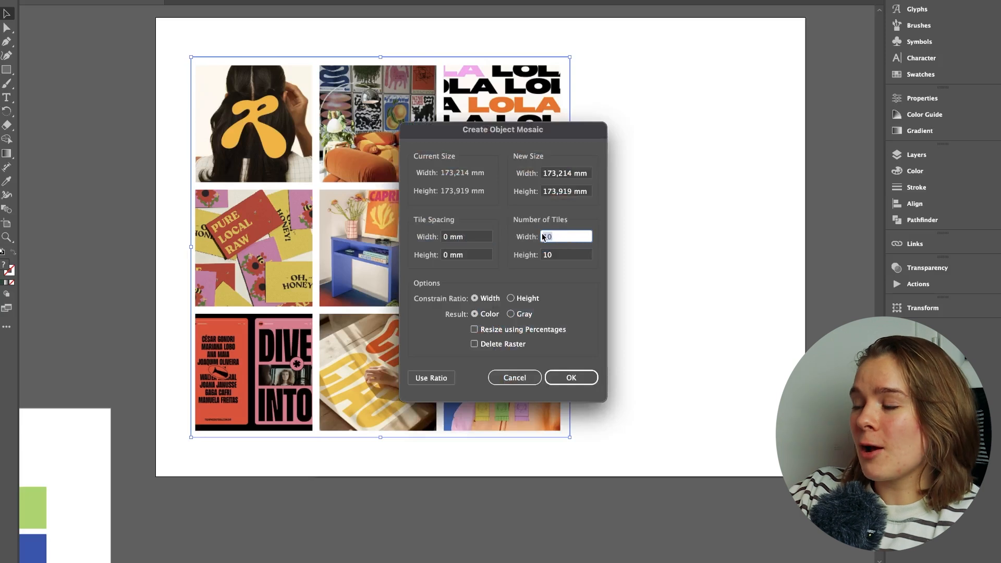
type("4")
key("Tab")
type("4")
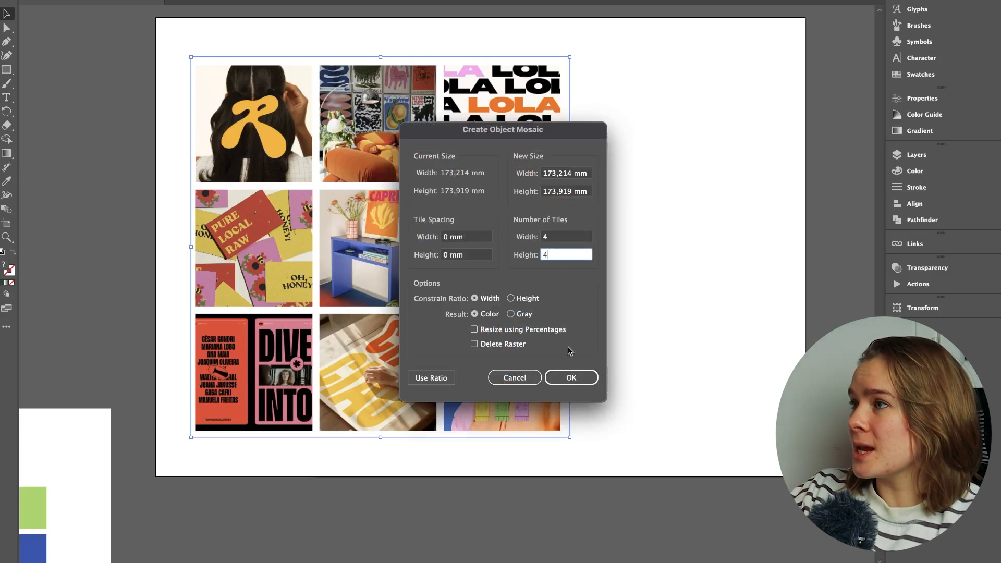
left_click(571, 376)
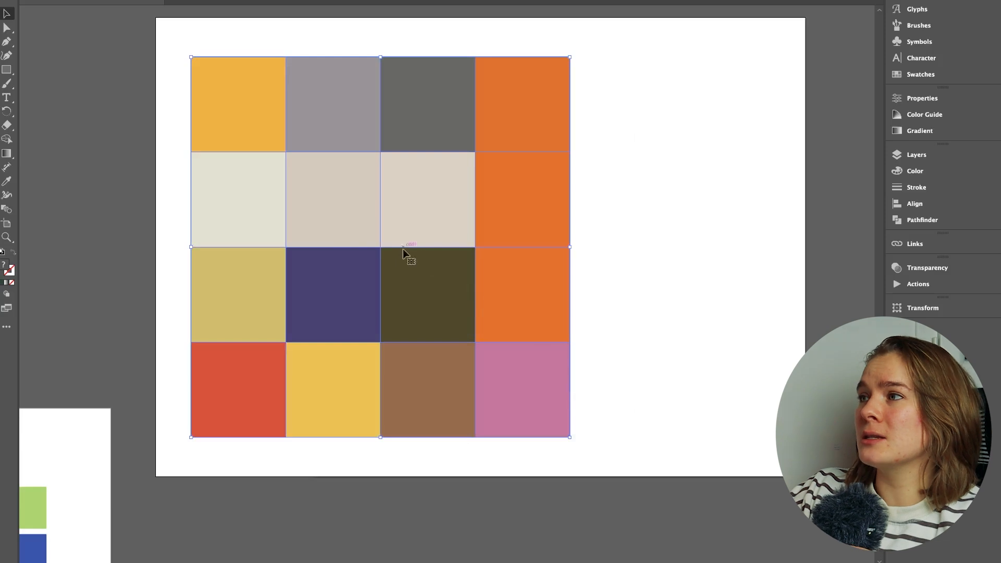
left_click_drag(342, 232, 462, 230)
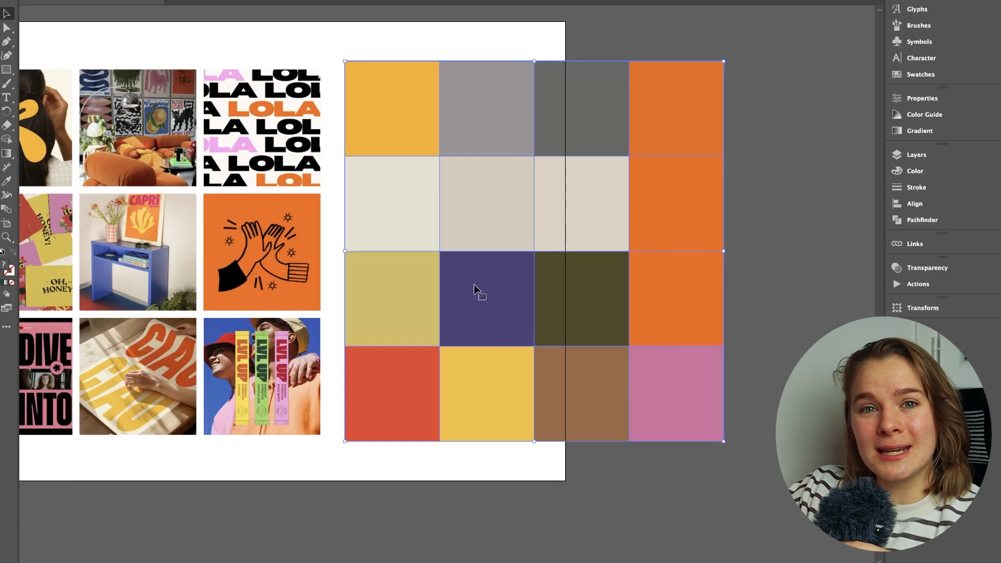
key("Delete")
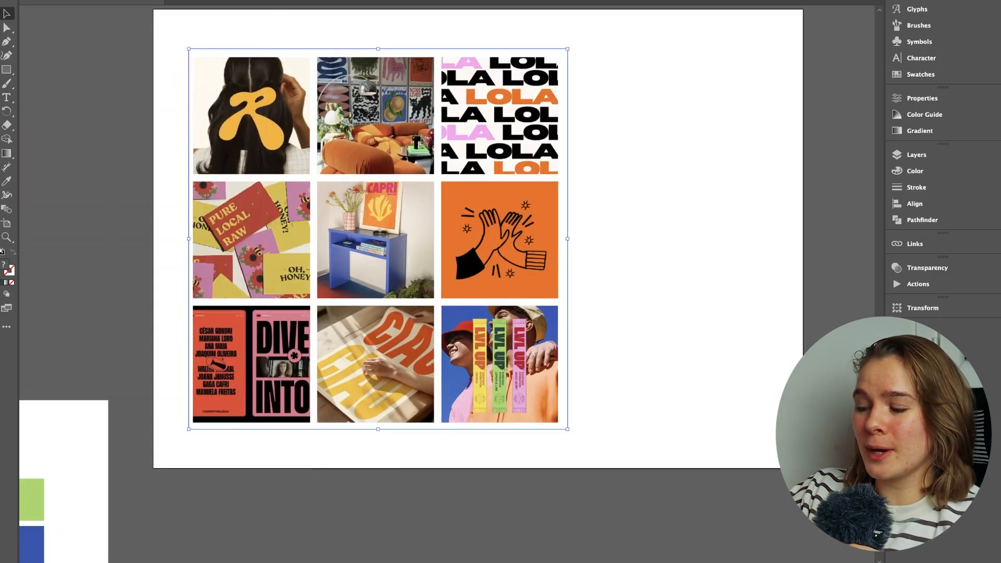
Step: Create an object mosaic of the mood board image with 3 by 3 tiles and place it beside the image
left_click(137, 1)
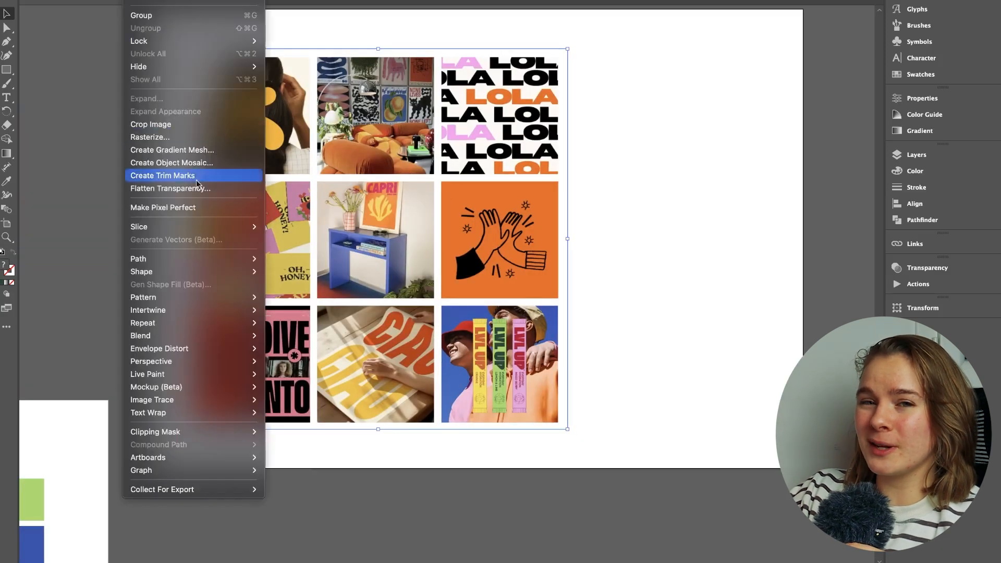
left_click(183, 162)
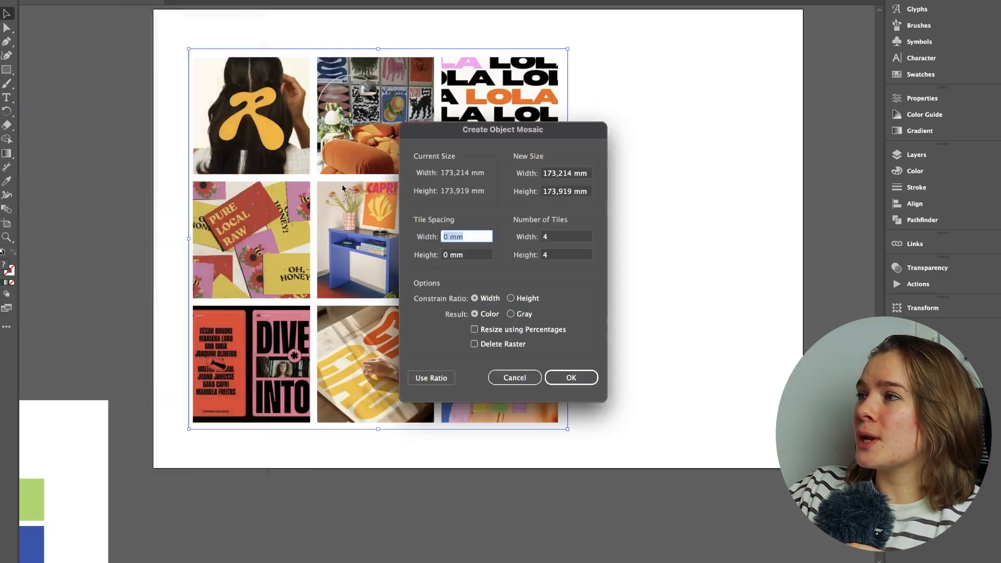
left_click(540, 236)
type("3")
left_click(565, 255)
type("3")
left_click(569, 378)
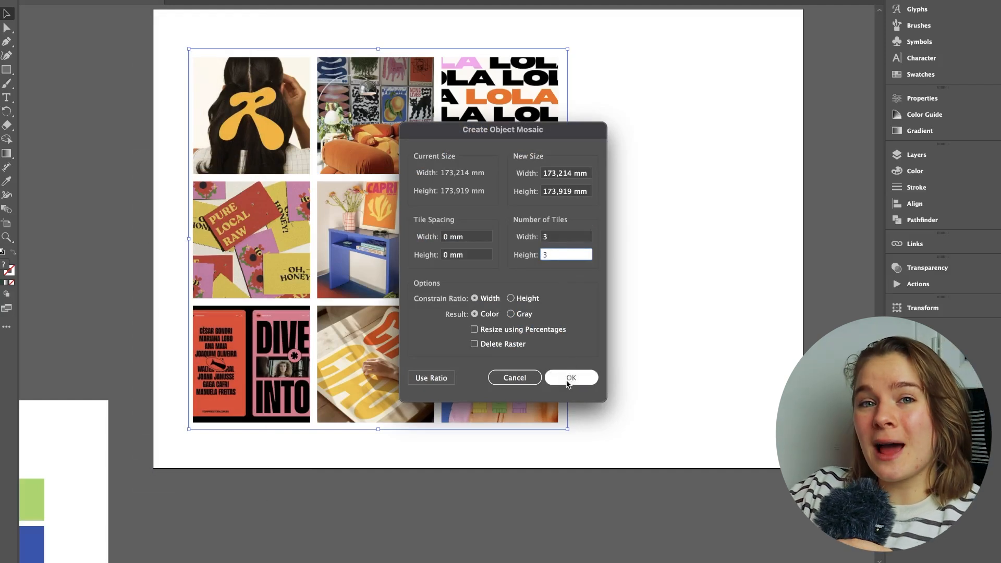
left_click_drag(336, 253, 731, 252)
left_click_drag(736, 254, 480, 259)
left_click(775, 302)
left_click_drag(576, 318, 698, 309)
Step: Ungroup the 3 by 3 mosaic and move the brown tile out of the grid, below the artboard
right_click(628, 216)
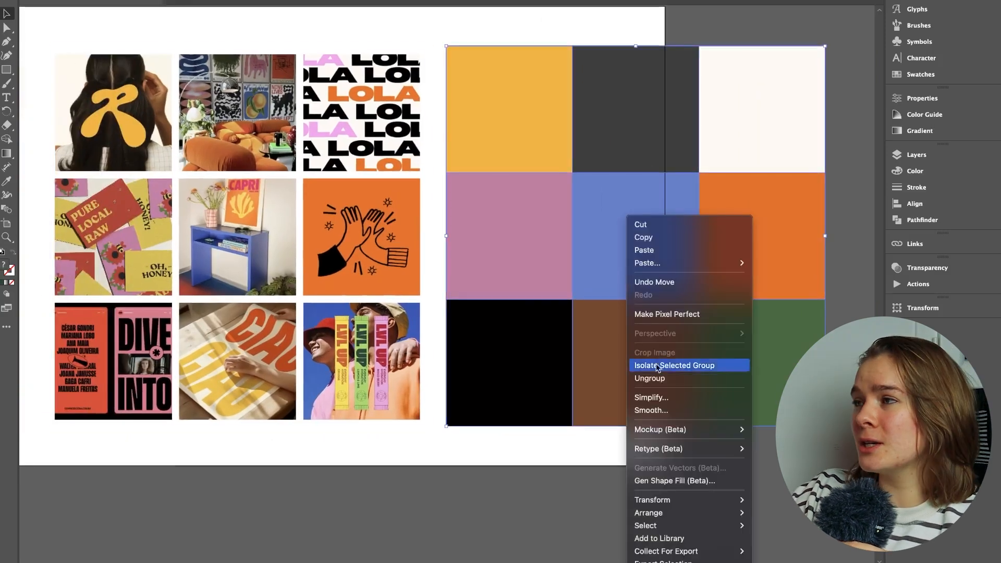
left_click(655, 383)
left_click_drag(628, 336, 632, 525)
Step: Recolour the mauve tile with the light pink sampled from the LOLA lettering image
left_click(531, 224)
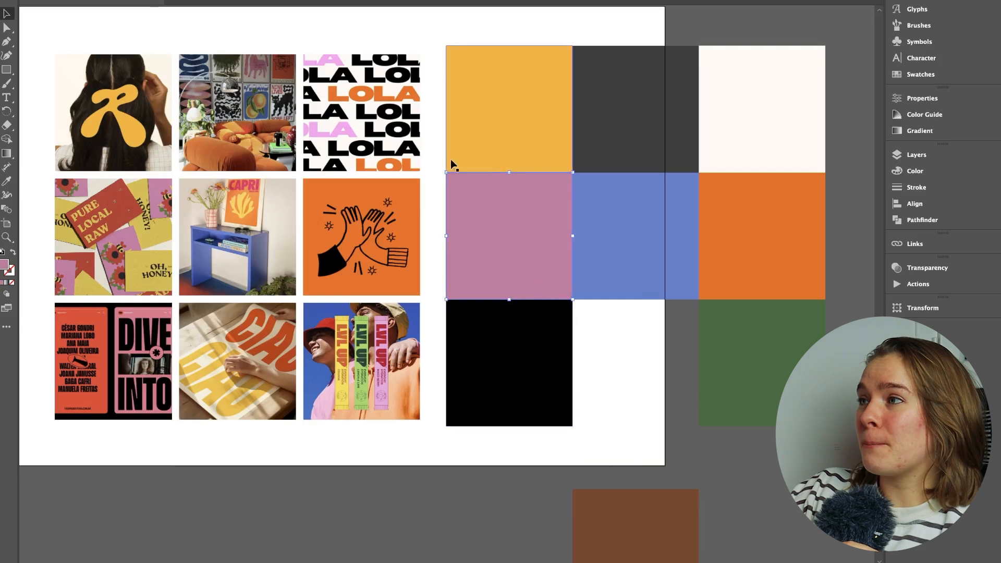
key("i")
left_click(347, 119)
key("v")
Step: Recolour the light blue centre tile with the deeper blue sampled from the desk photo
left_click(649, 334)
left_click(658, 279)
key("i")
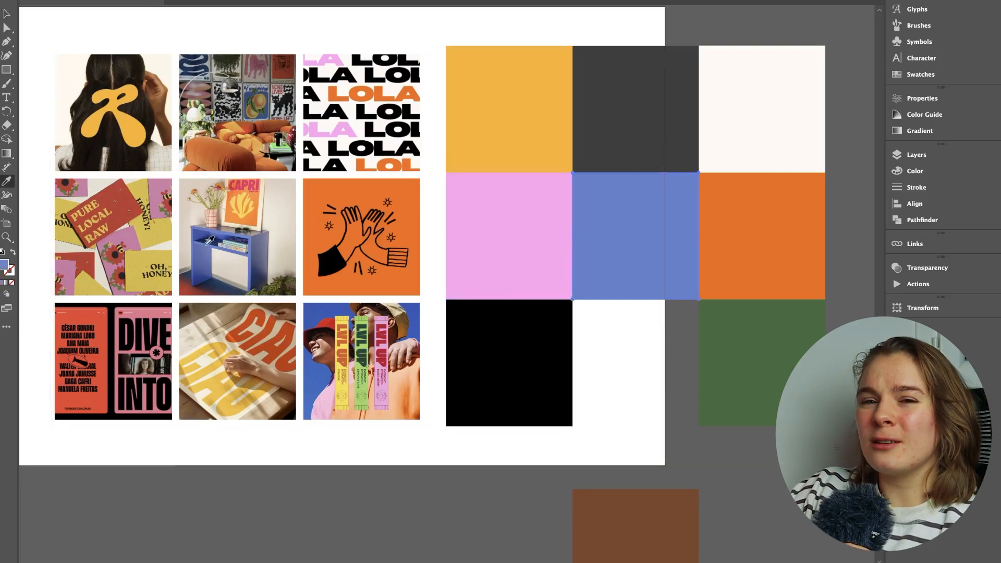
left_click(210, 240)
left_click(402, 365)
left_click(407, 332)
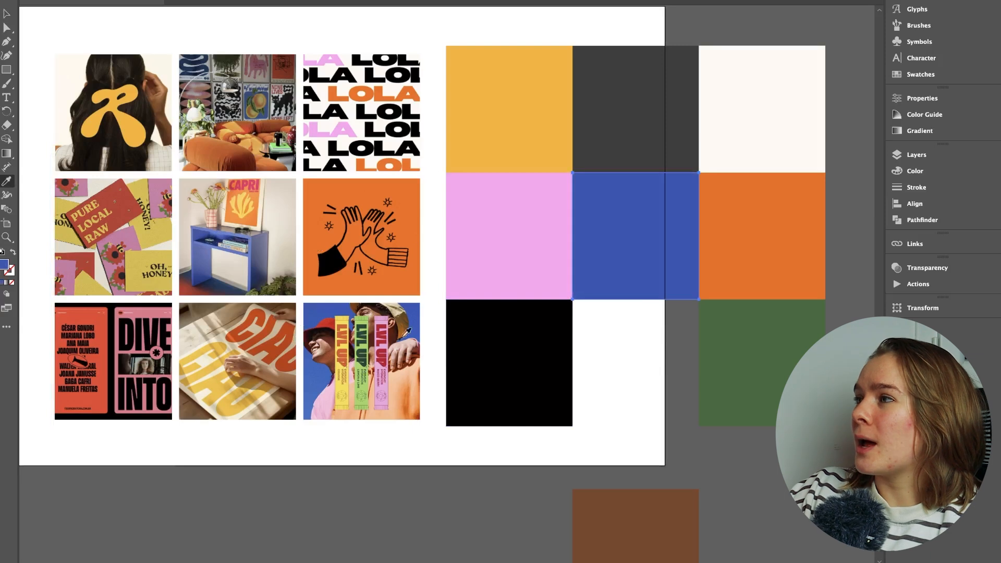
Step: Delete the dark grey and green tiles from the mosaic palette
key("v")
left_click(666, 358)
left_click(678, 134)
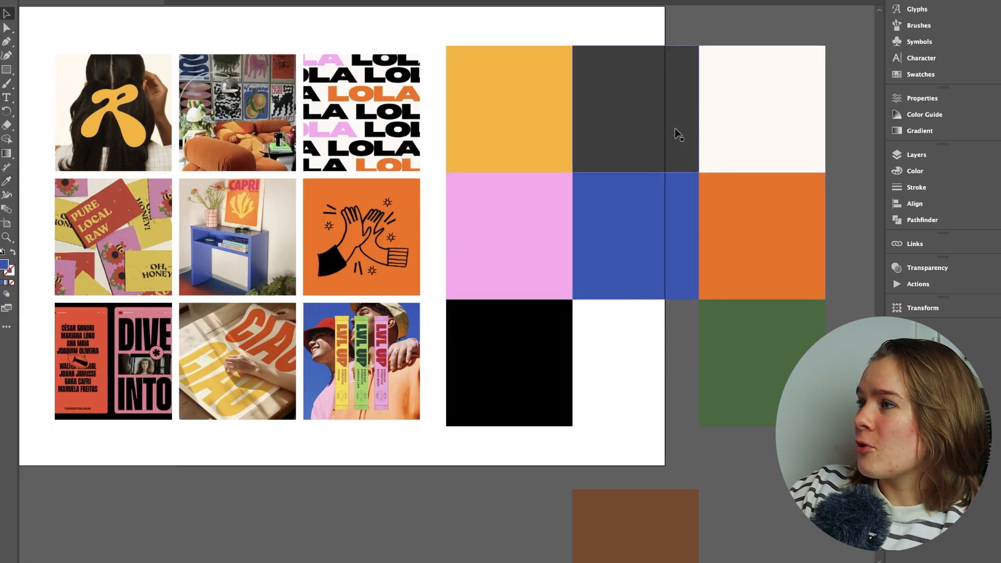
key("Delete")
left_click(712, 409)
key("Delete")
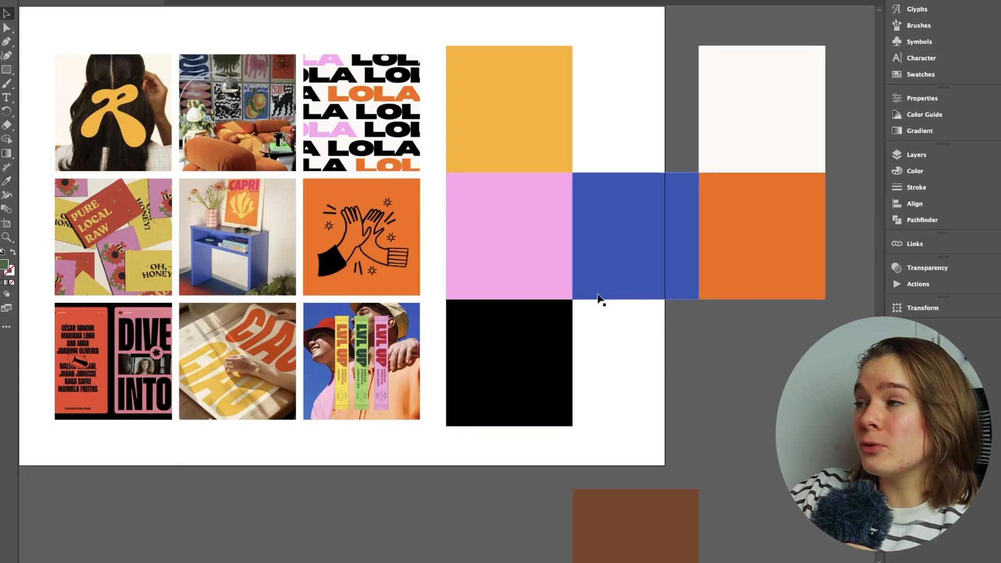
Step: Move the black tile into the gap between the yellow and cream tiles, and delete the brown tile
left_click_drag(526, 354, 653, 101)
left_click(617, 527)
key("Delete")
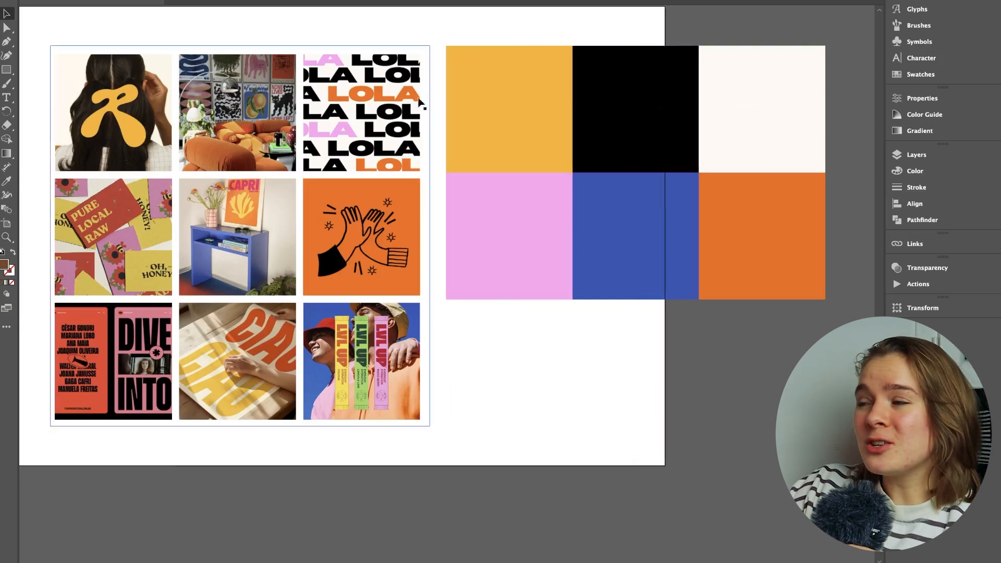
Step: Scale down the six-tile palette and rotate it 270° into two columns on the artboard beside the images
left_click_drag(788, 339, 553, 122)
left_click_drag(825, 46, 600, 327)
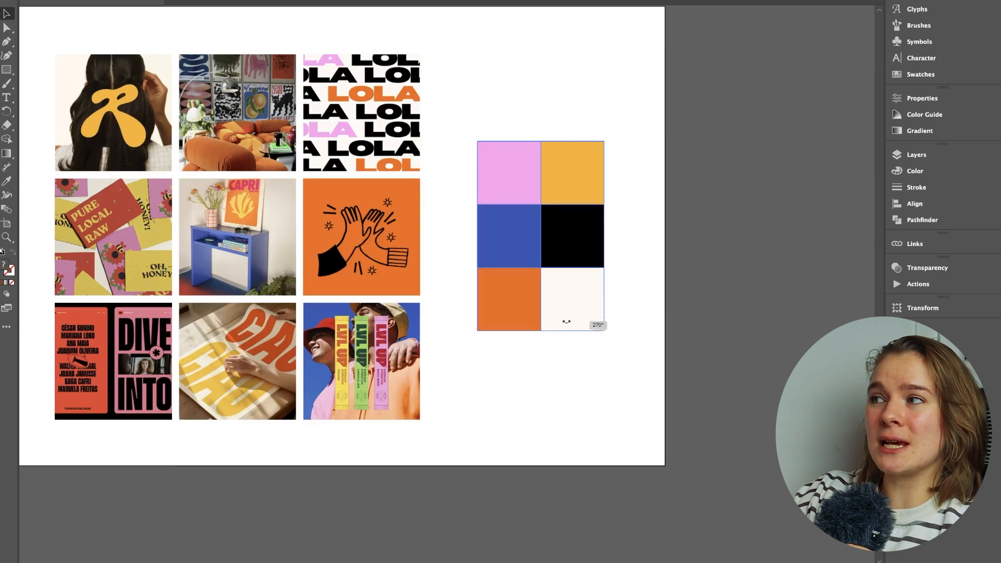
left_click_drag(564, 218, 562, 181)
left_click(660, 281)
Step: Try a copy of the other board's light green swatch below the six-tile palette and delete it
scroll(660, 287, "down", 2)
left_click_drag(571, 443, 699, 305)
left_click_drag(443, 300, 406, 346)
left_click_drag(212, 346, 678, 240)
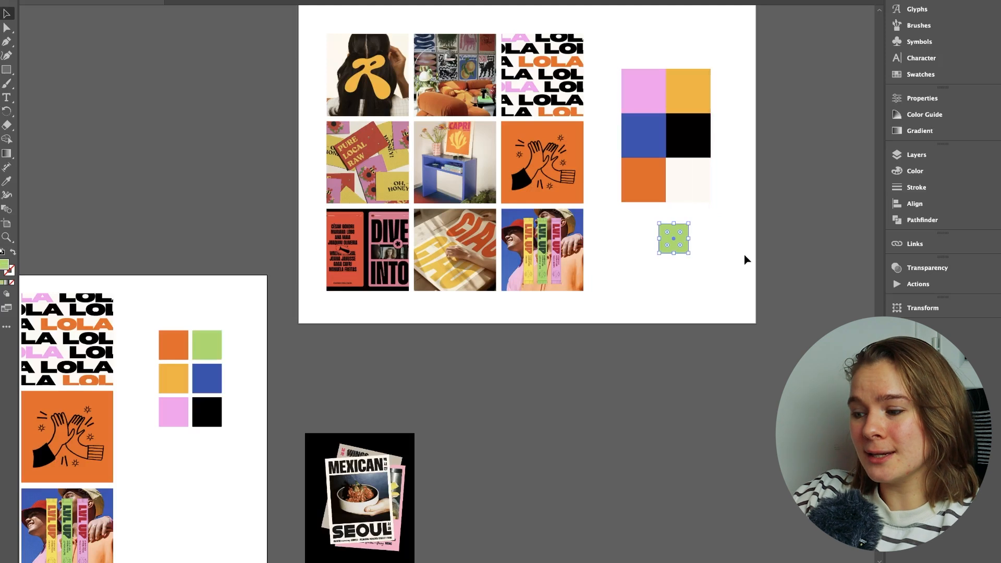
left_click(759, 258)
left_click(675, 245)
key("Delete")
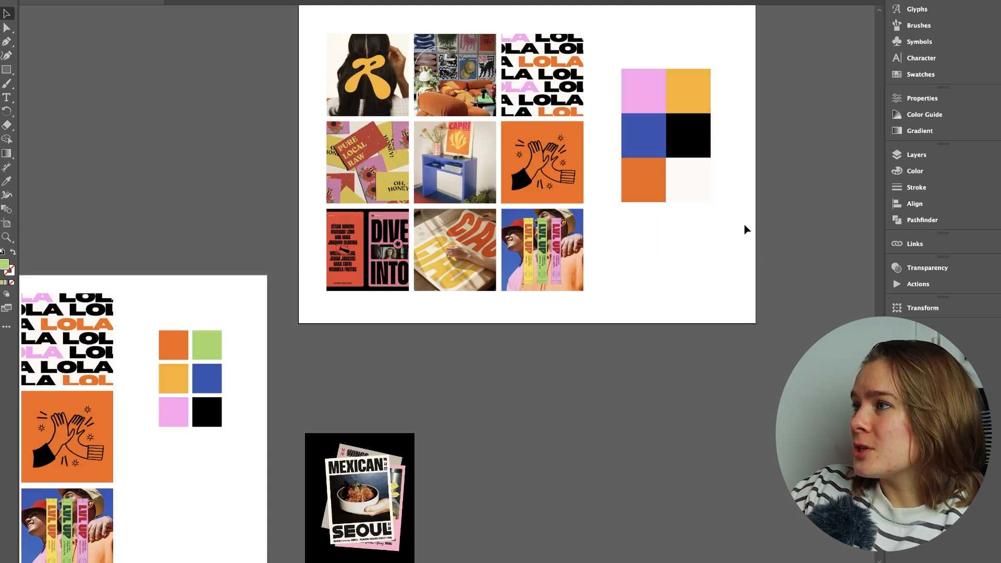
Step: Try to recolour the orange tile with a colour sampled from the mood board images
left_click_drag(640, 288, 646, 326)
left_click(366, 292)
left_click(736, 326)
left_click(646, 210)
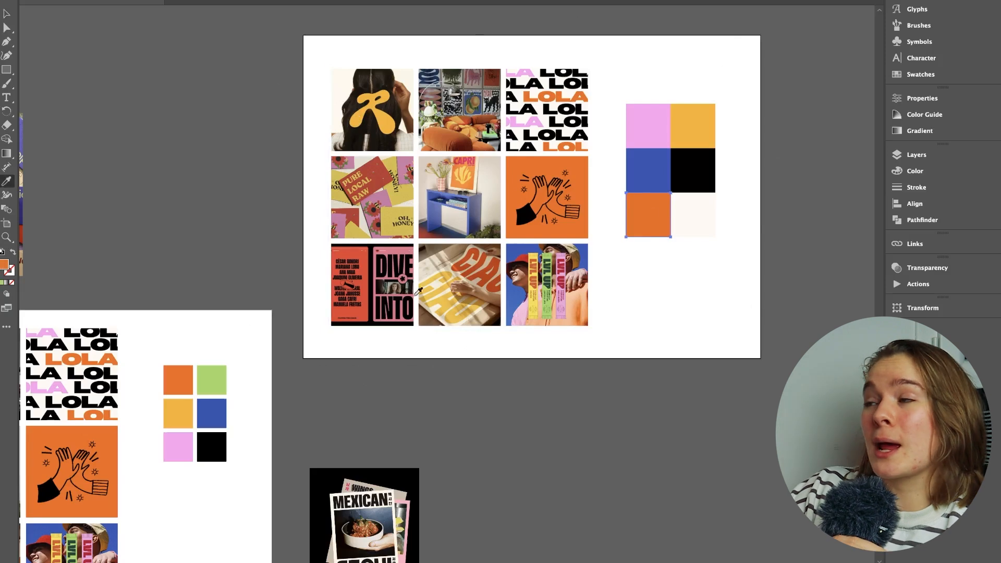
left_click(714, 295)
scroll(714, 294, "up", 4)
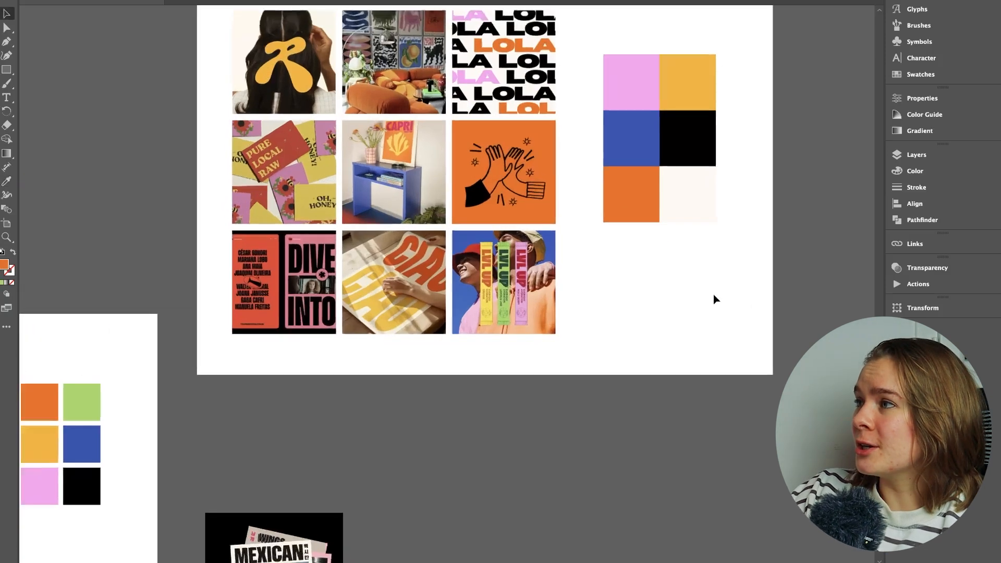
left_click_drag(662, 321, 680, 316)
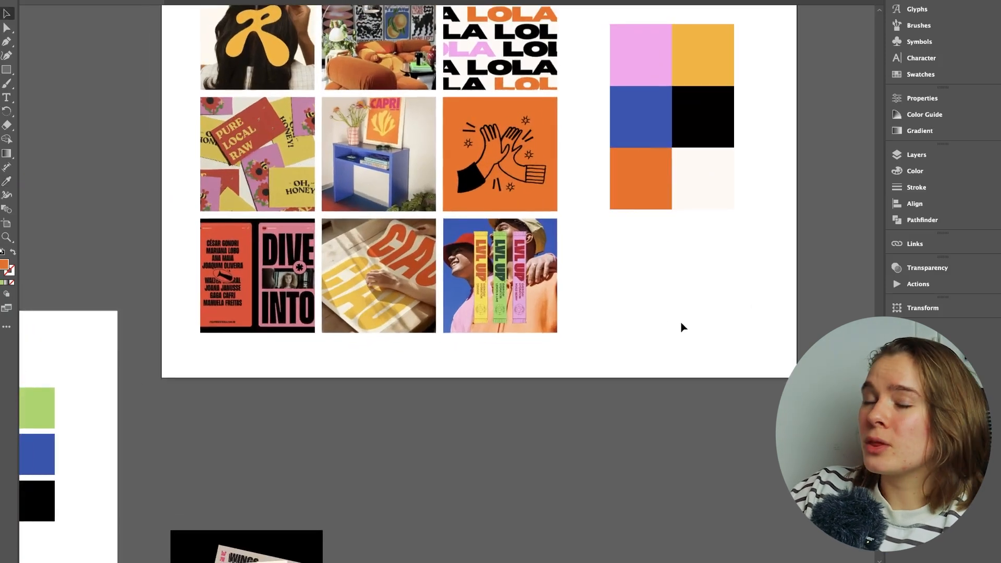
left_click(647, 203)
key("i")
scroll(145, 360, "left", 5)
scroll(145, 360, "down", 2)
left_click(228, 298)
key("v")
scroll(684, 340, "right", 6)
scroll(684, 340, "up", 3)
left_click(649, 362)
left_click(621, 118)
left_click_drag(439, 394, 643, 203)
key("i")
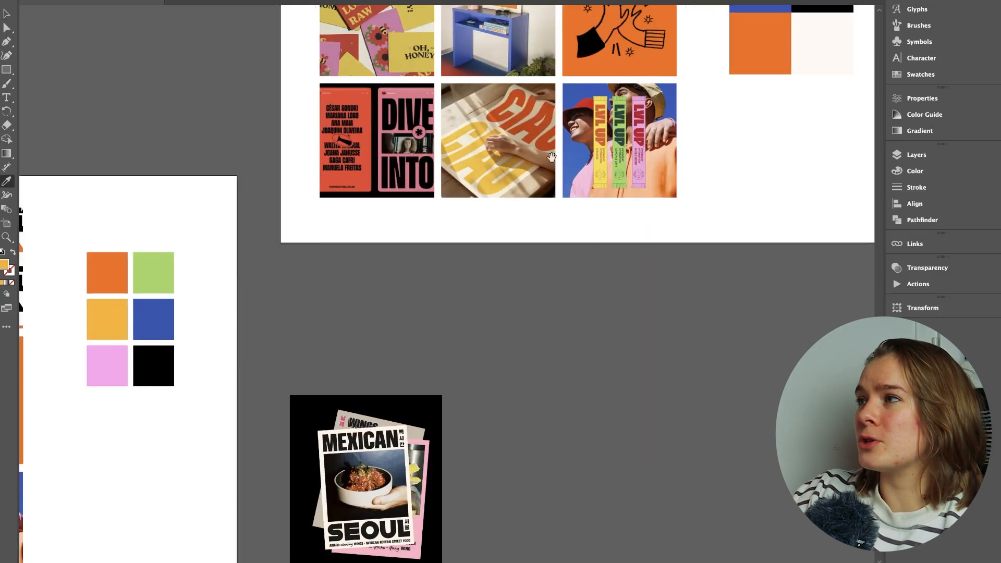
scroll(401, 336, "up", 3)
scroll(402, 336, "right", 3)
scroll(545, 304, "down", 2)
scroll(545, 304, "down", 2)
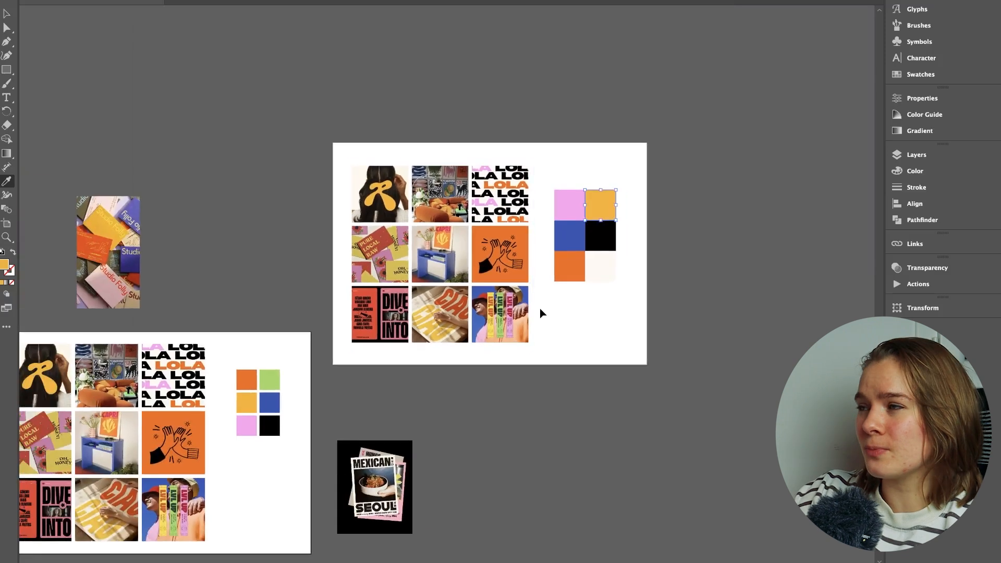
Step: Rearrange the palette tiles into rows of blue and yellow, pink and orange, and black and cream
key("v")
left_click(614, 194)
key("i")
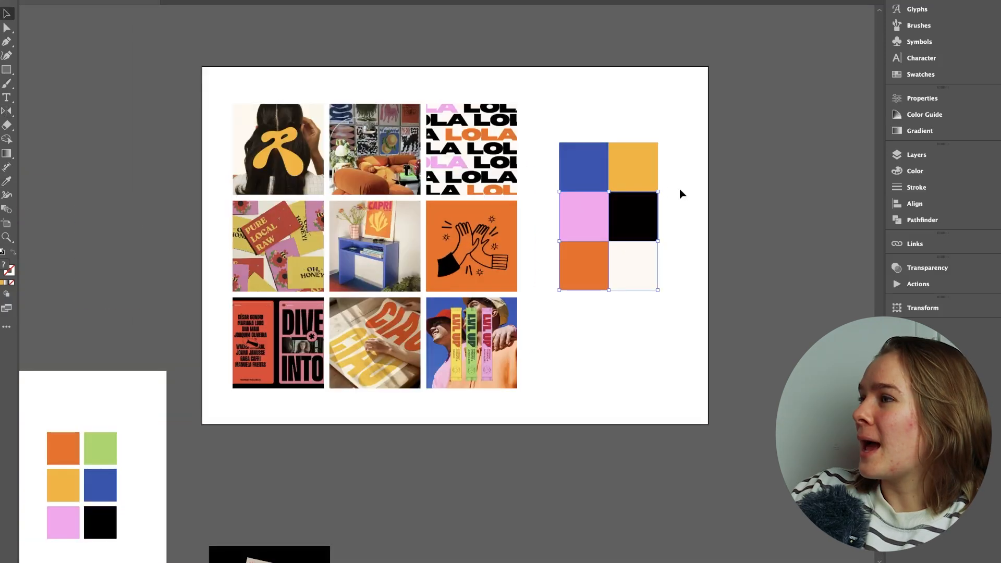
left_click_drag(659, 190, 540, 310)
left_click(627, 358)
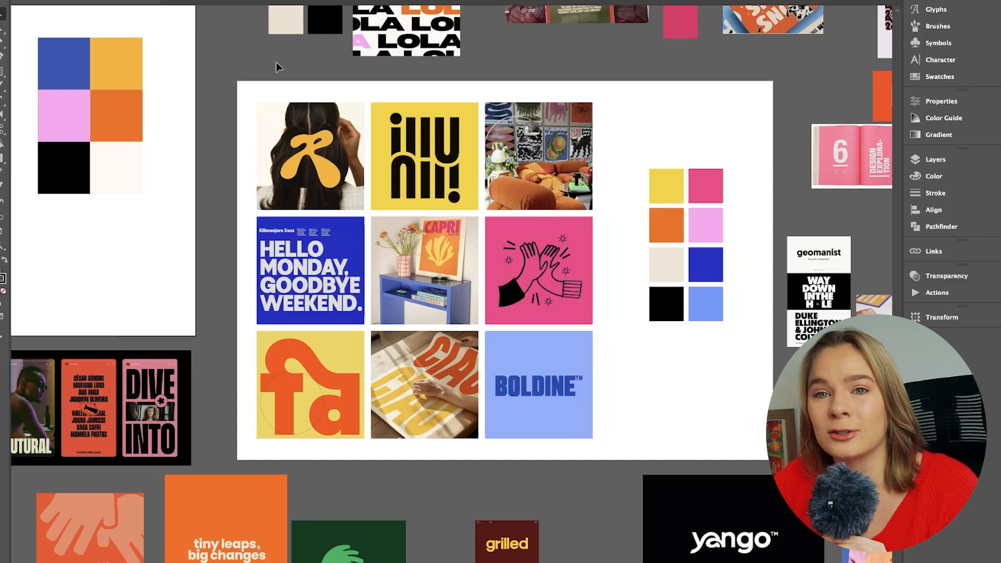
Step: Examine the finished mood board's nine images and eight-swatch palette, comparing them with the neighbouring board
scroll(277, 63, "down", 1)
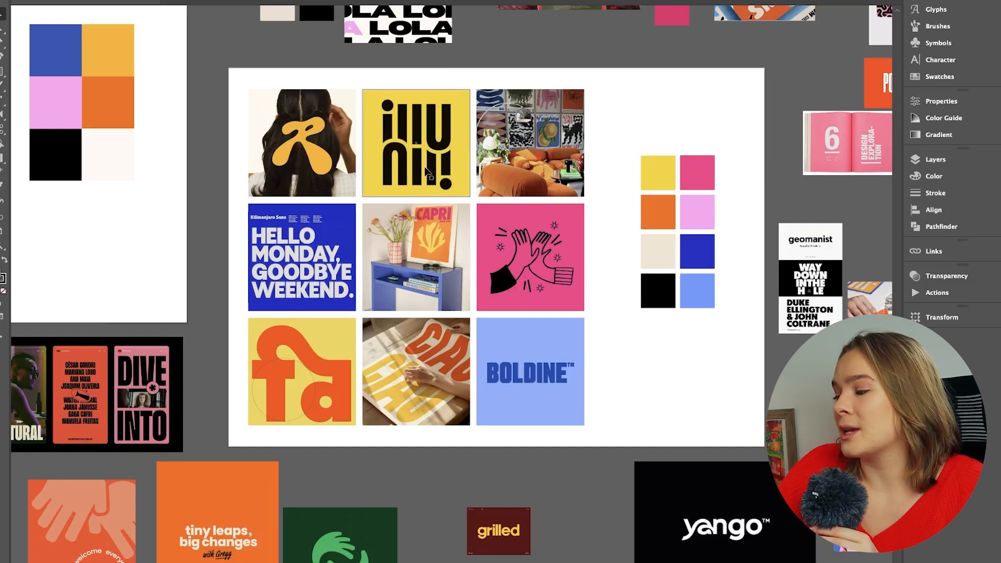
scroll(556, 178, "down", 1)
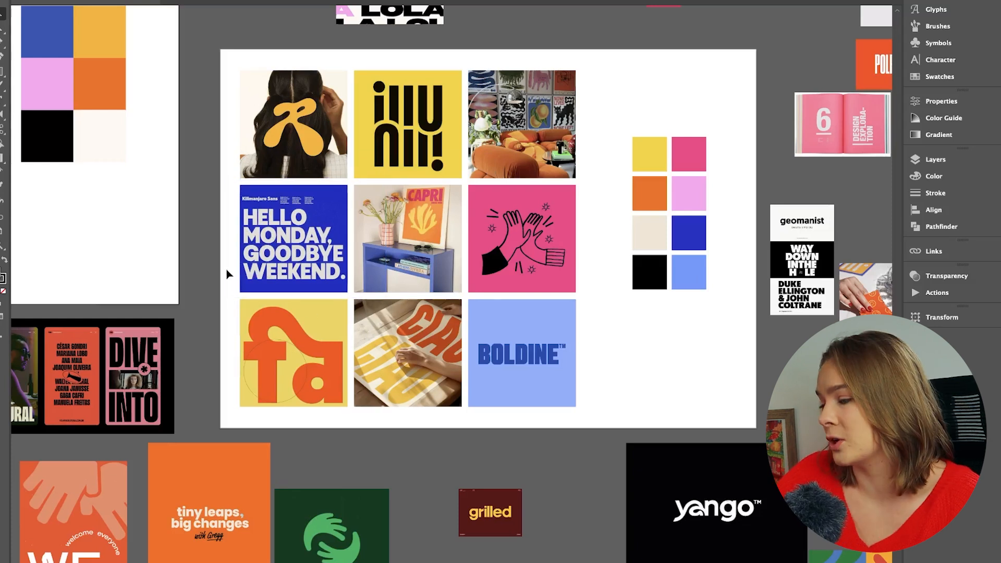
scroll(226, 274, "down", 1)
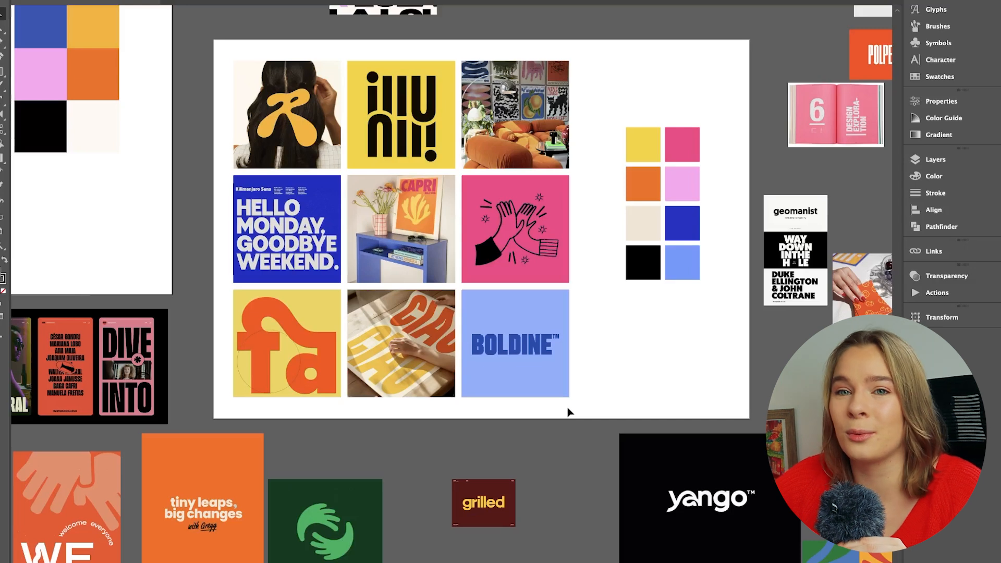
scroll(626, 233, "up", 3)
scroll(626, 234, "left", 4)
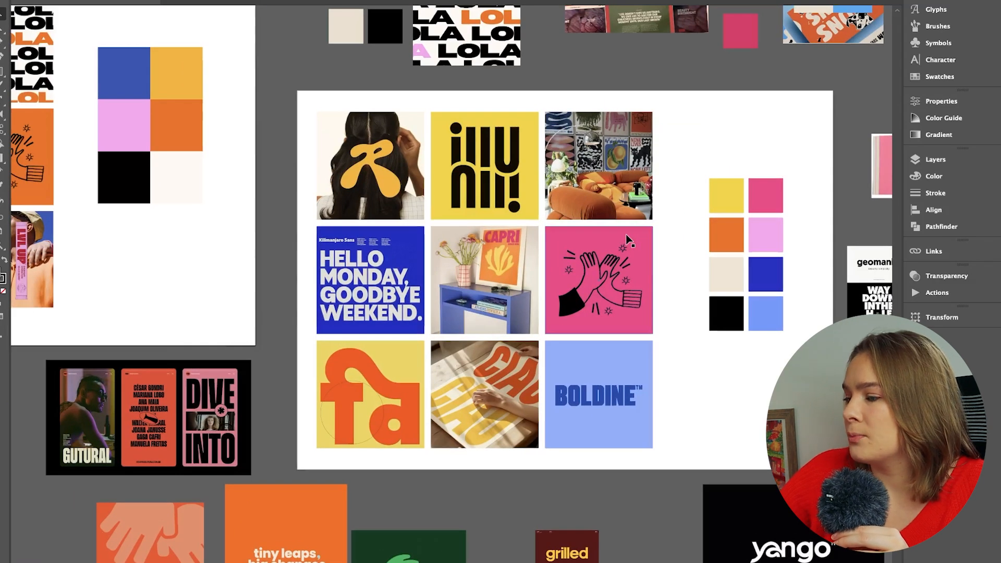
scroll(222, 61, "up", 1)
scroll(222, 62, "left", 2)
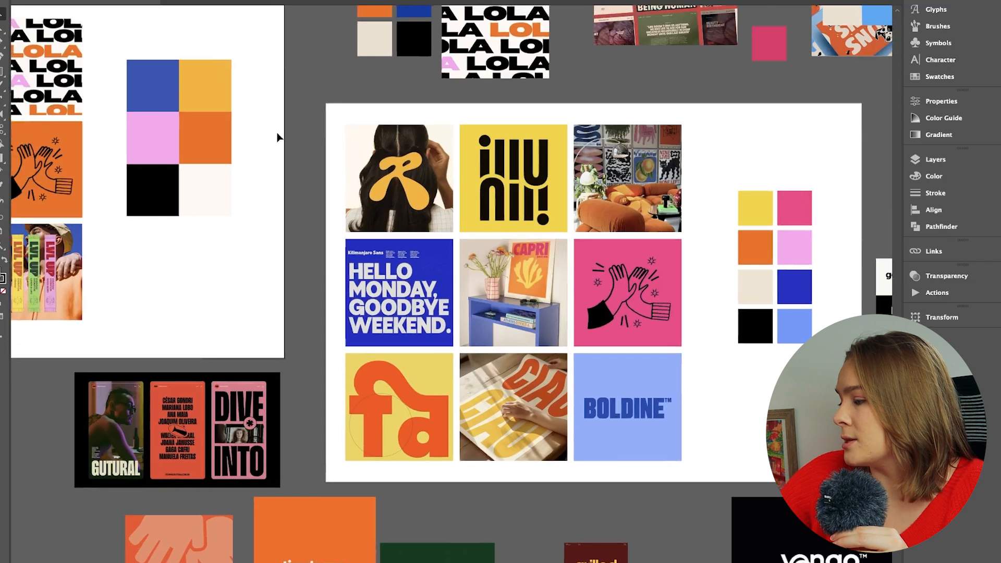
scroll(181, 122, "right", 6)
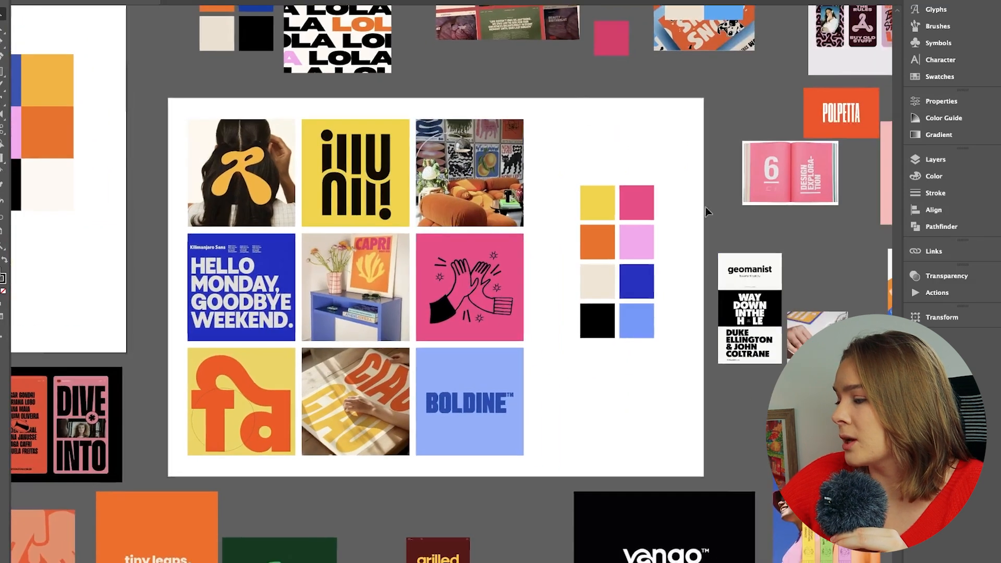
scroll(600, 349, "up", 3)
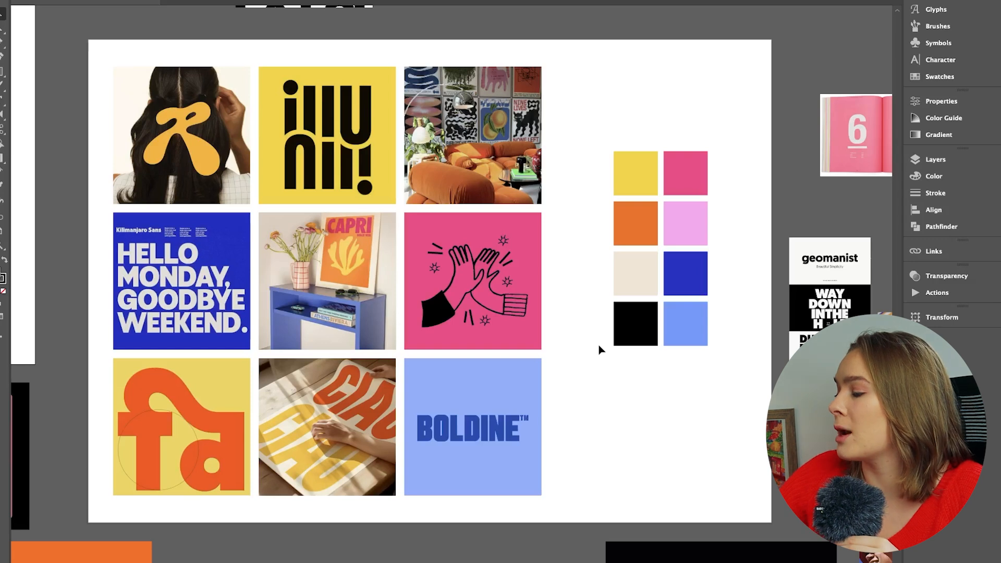
scroll(600, 349, "left", 1)
scroll(600, 349, "down", 1)
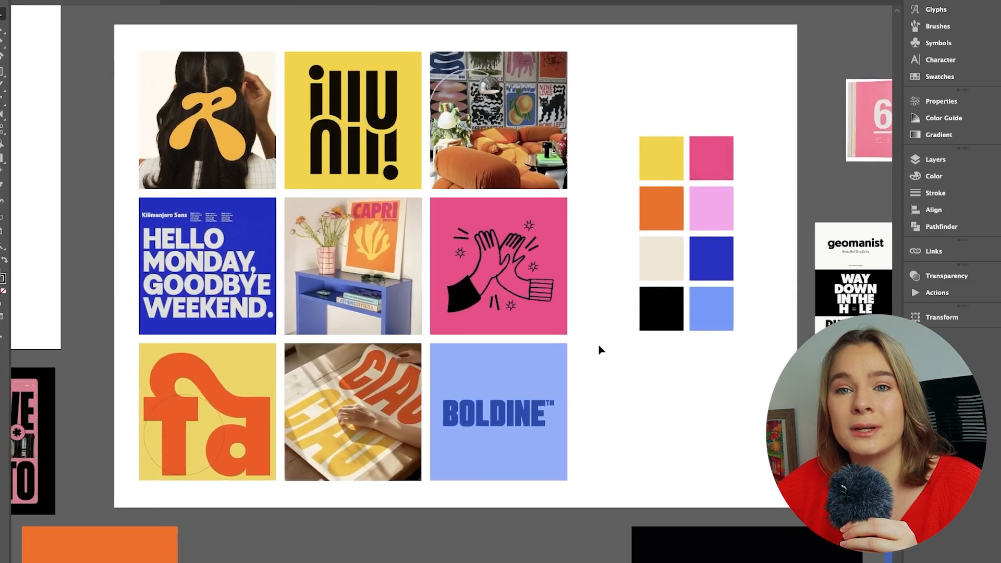